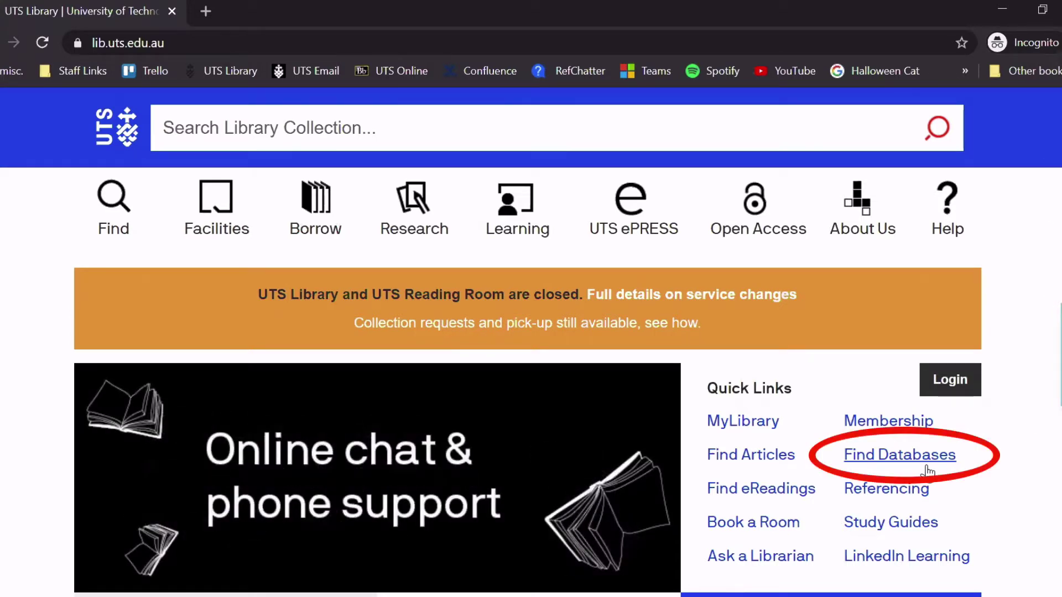
Find the Statista database record in UTS Library Search and open its View Online link in a new tab
click(926, 467)
click(614, 201)
text(Statista)
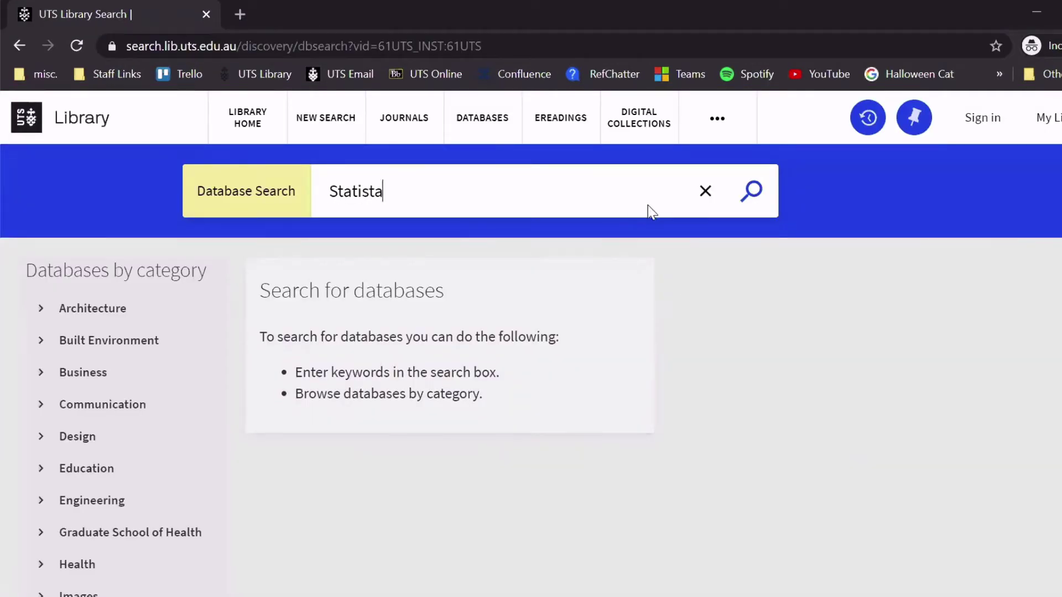
click(641, 234)
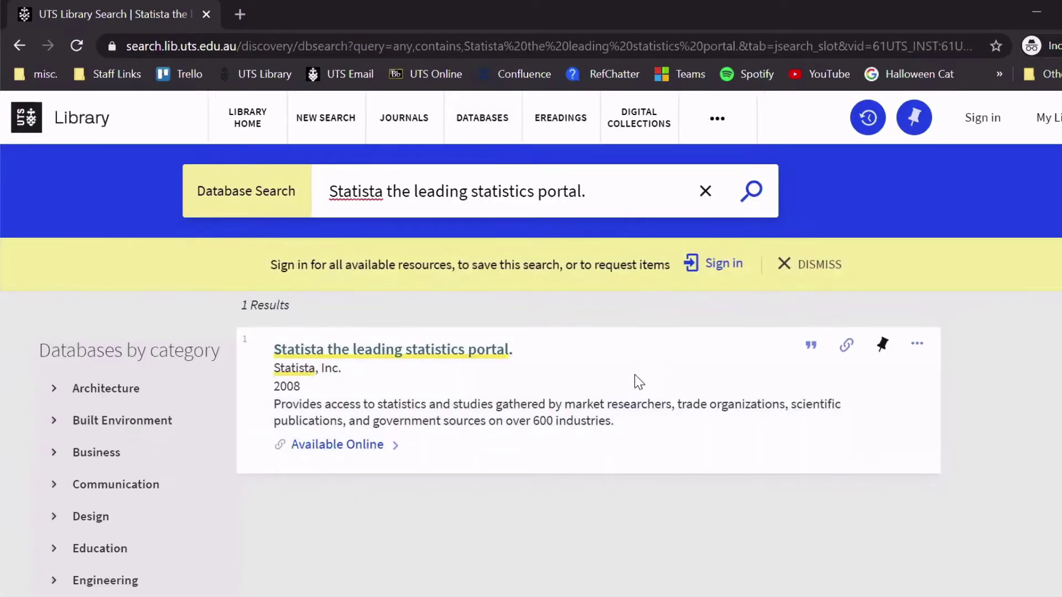
click(636, 378)
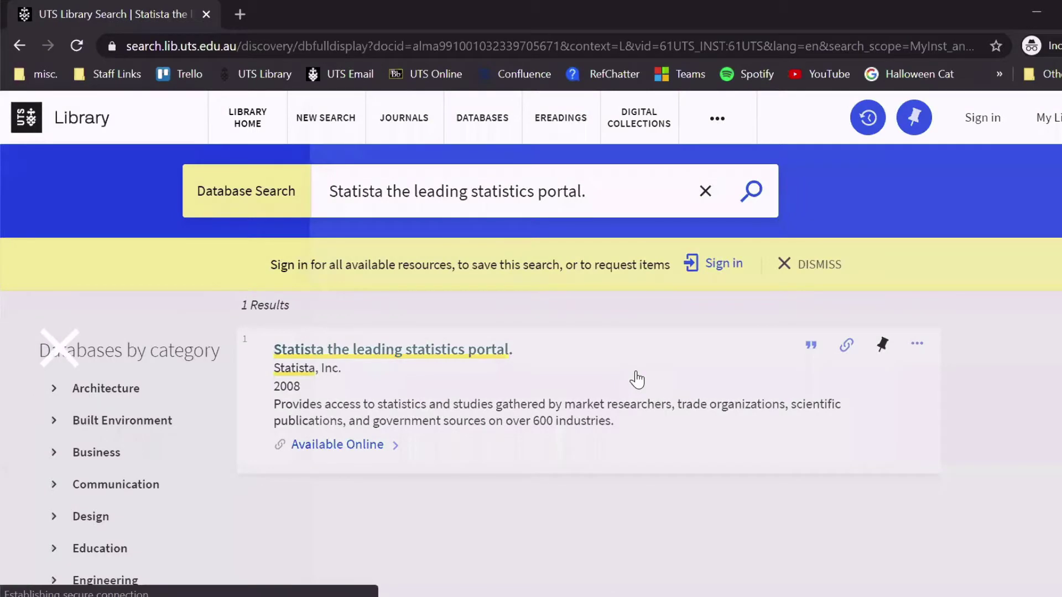
scroll(625, 359, down, 2)
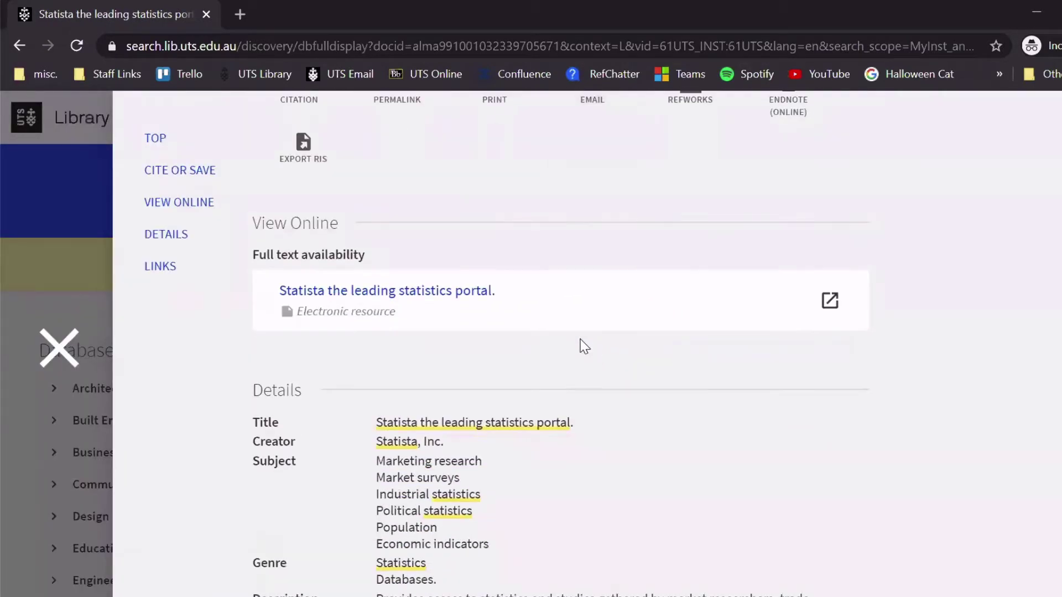
click(478, 299)
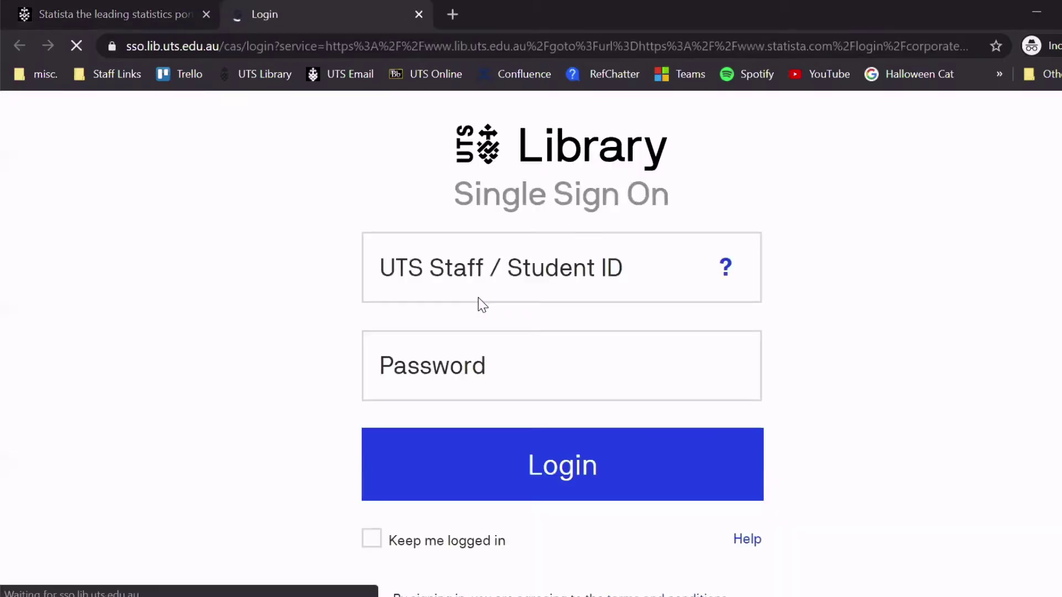
Begin the UTS library sign-in at the Staff/Student ID field to reach Statista
click(479, 299)
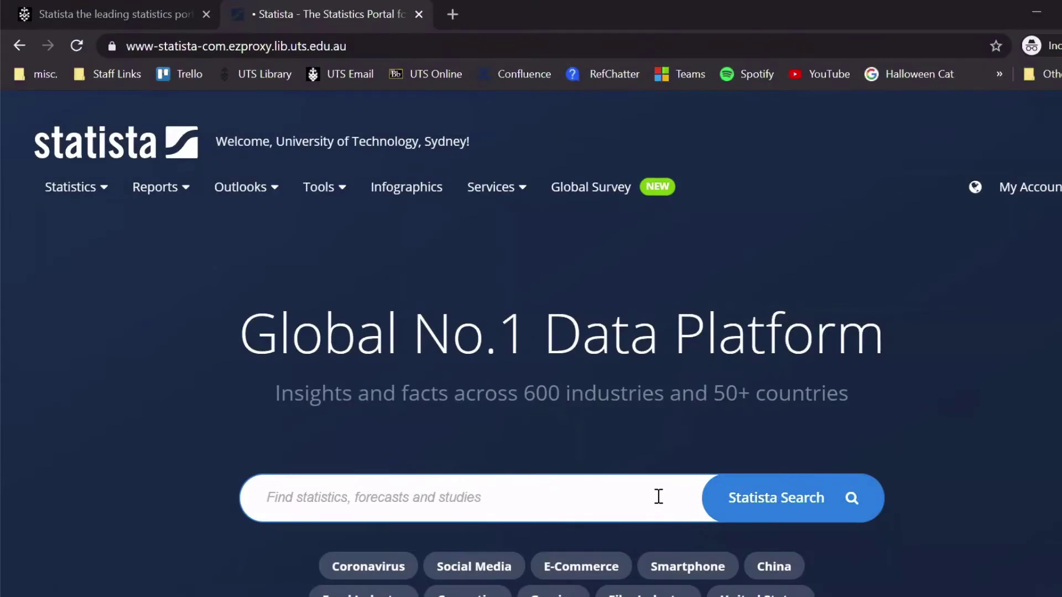
Run a Statista Search for 'Avocado' from the homepage search box
click(666, 492)
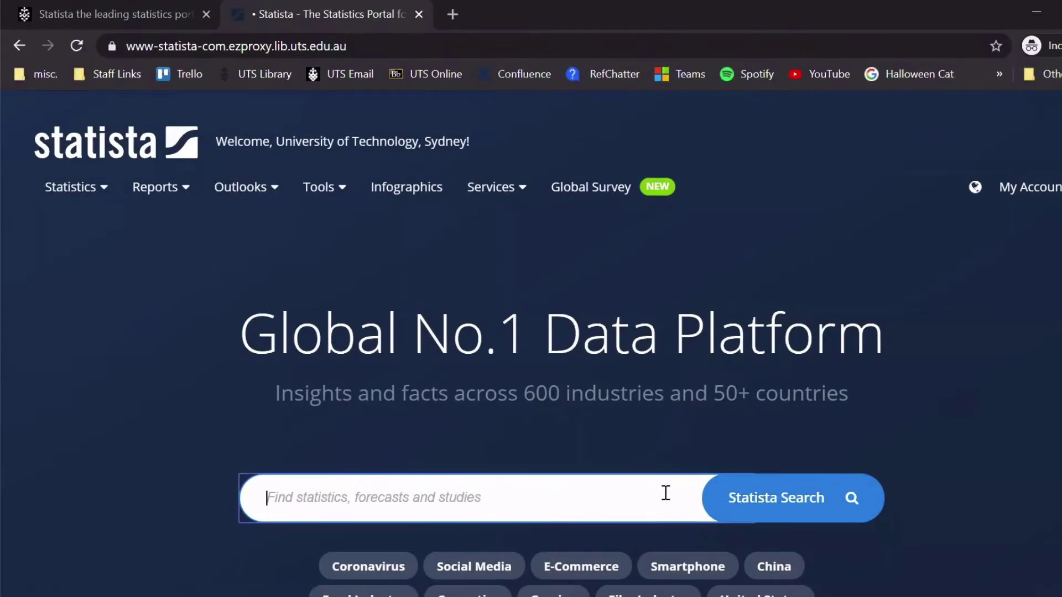
text(Avocado)
click(835, 512)
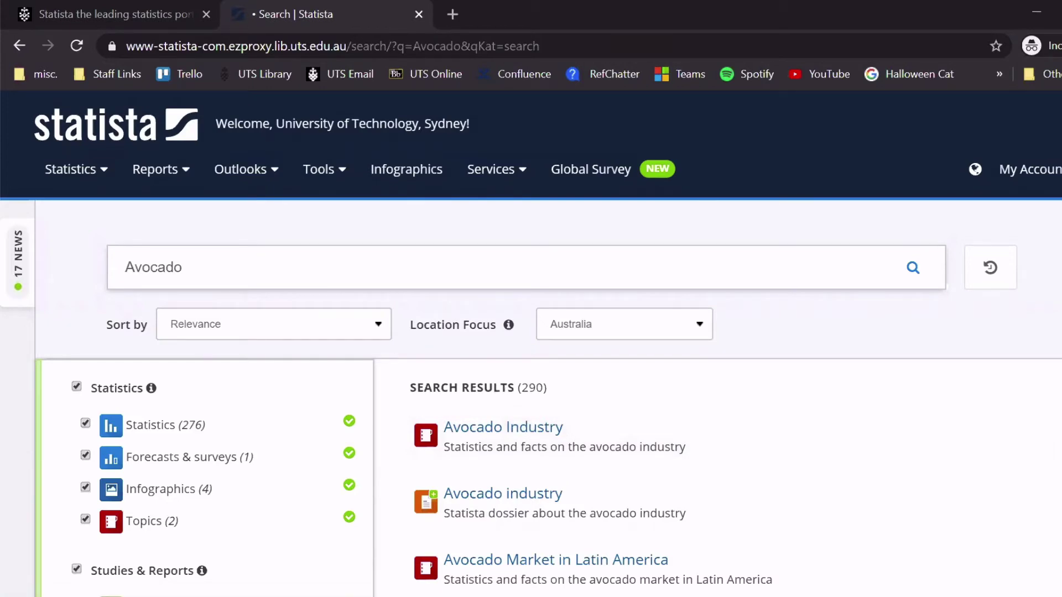
Limit content types to Statistics only, excluding Studies & Reports and Expert tools
scroll(359, 274, down, 5)
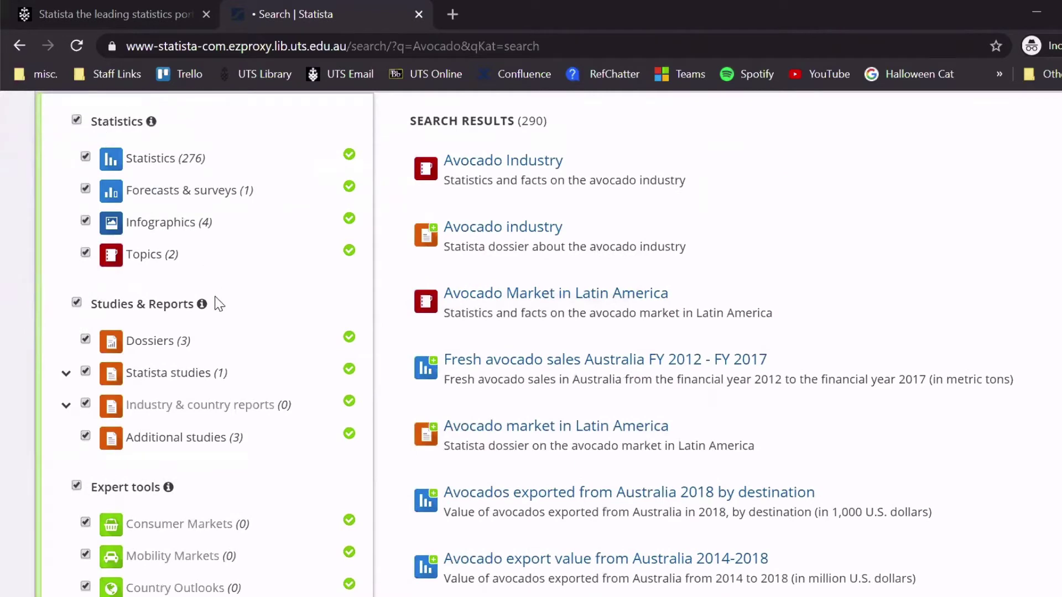
scroll(401, 289, down, 6)
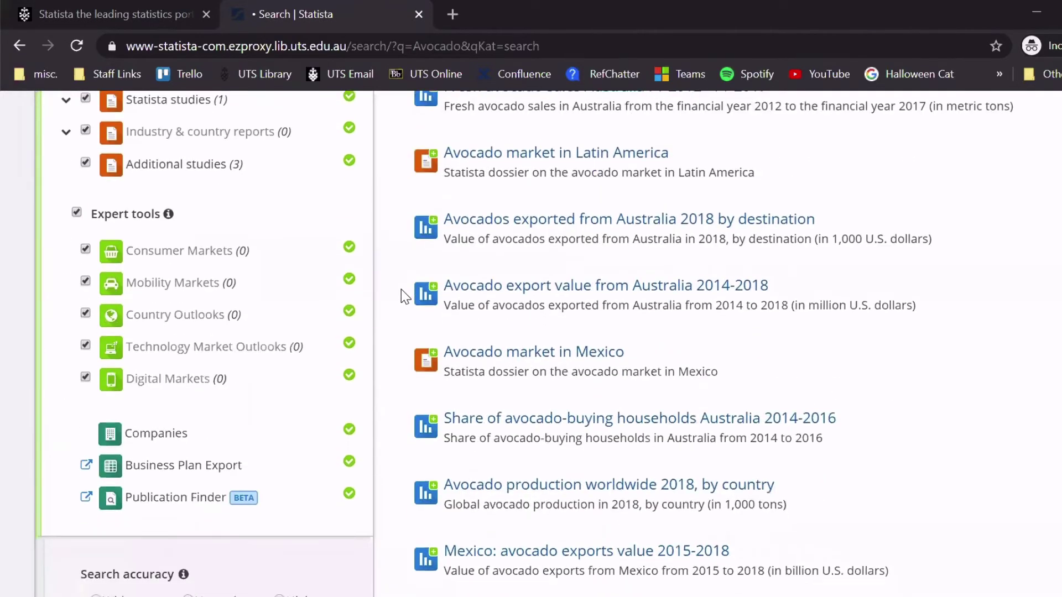
scroll(336, 286, down, 2)
scroll(351, 450, down, 8)
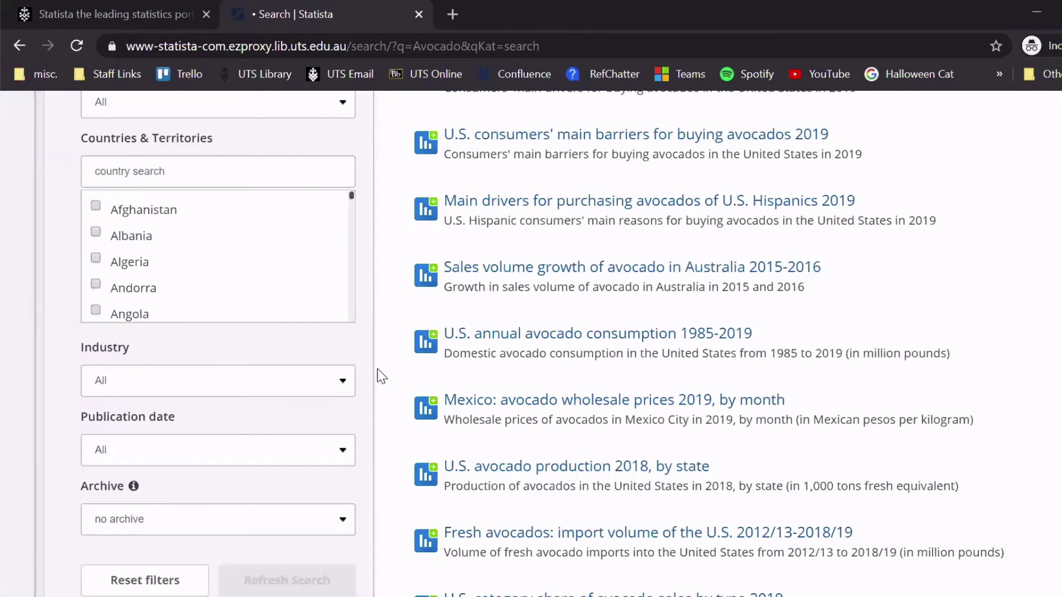
scroll(377, 368, up, 14)
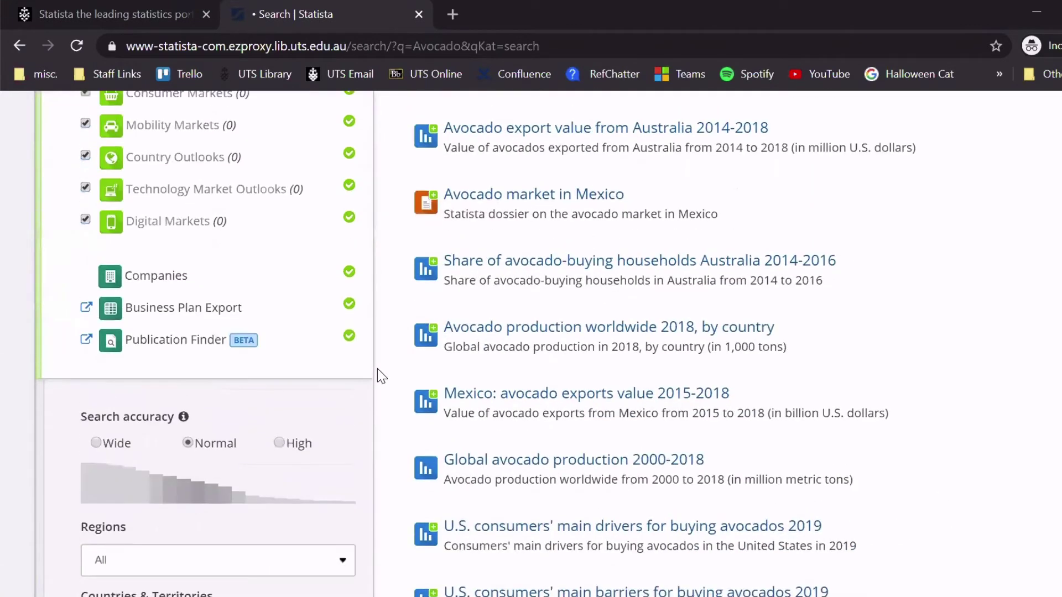
scroll(377, 368, up, 5)
scroll(377, 368, down, 3)
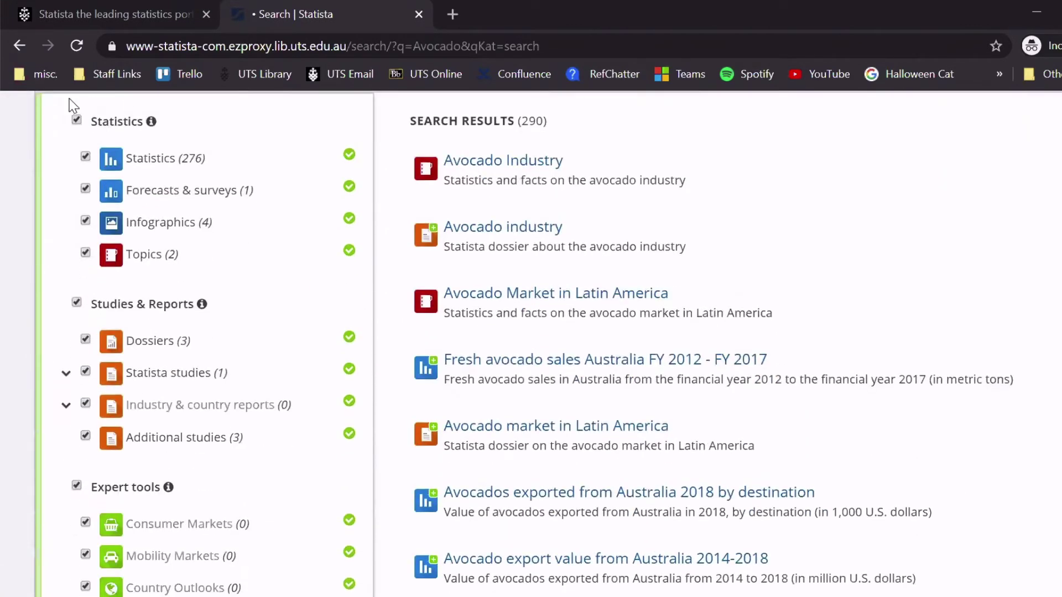
click(77, 122)
click(86, 157)
scroll(88, 161, down, 3)
click(77, 124)
click(76, 308)
Tick Australia as the country and refresh the search to get 7 results
scroll(231, 307, down, 10)
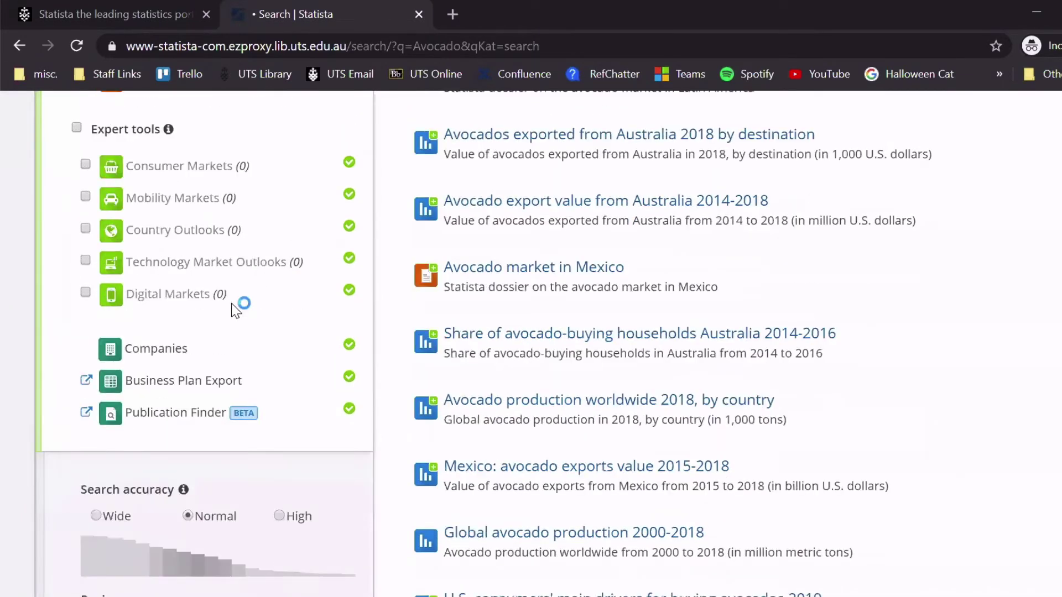
click(123, 330)
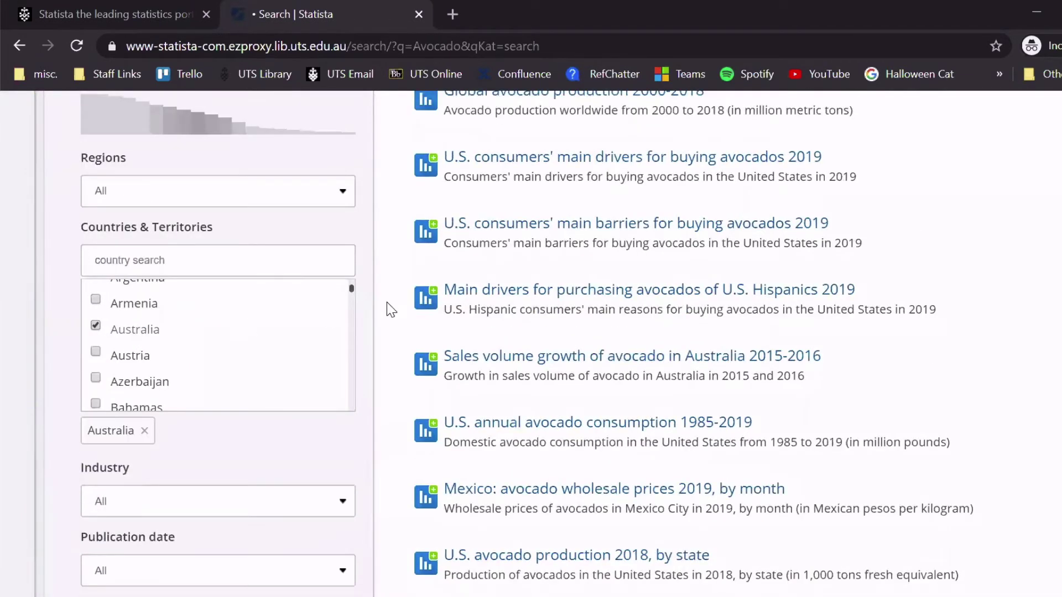
scroll(287, 338, down, 4)
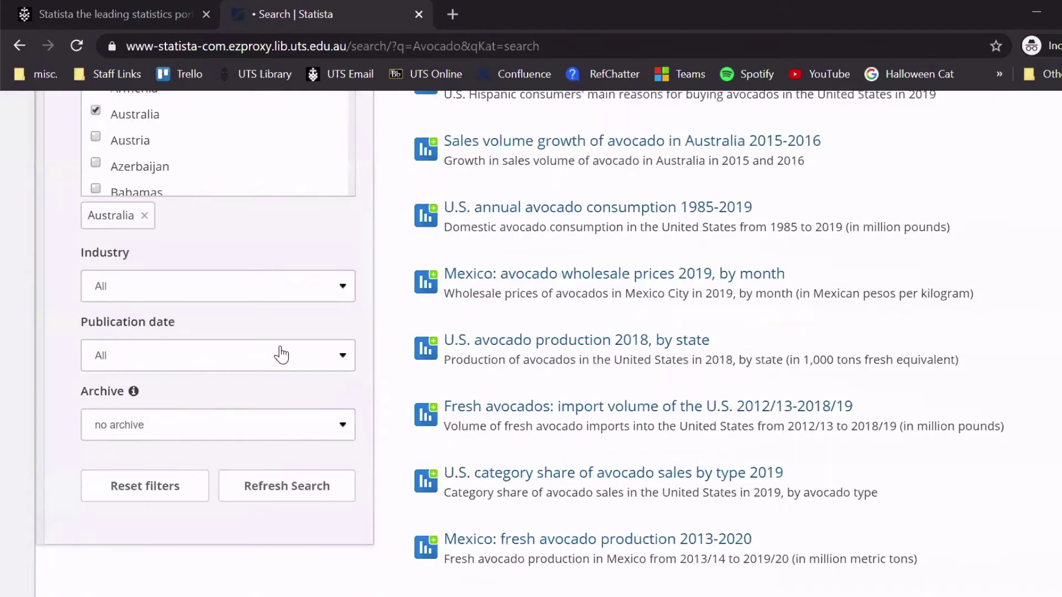
scroll(281, 355, down, 3)
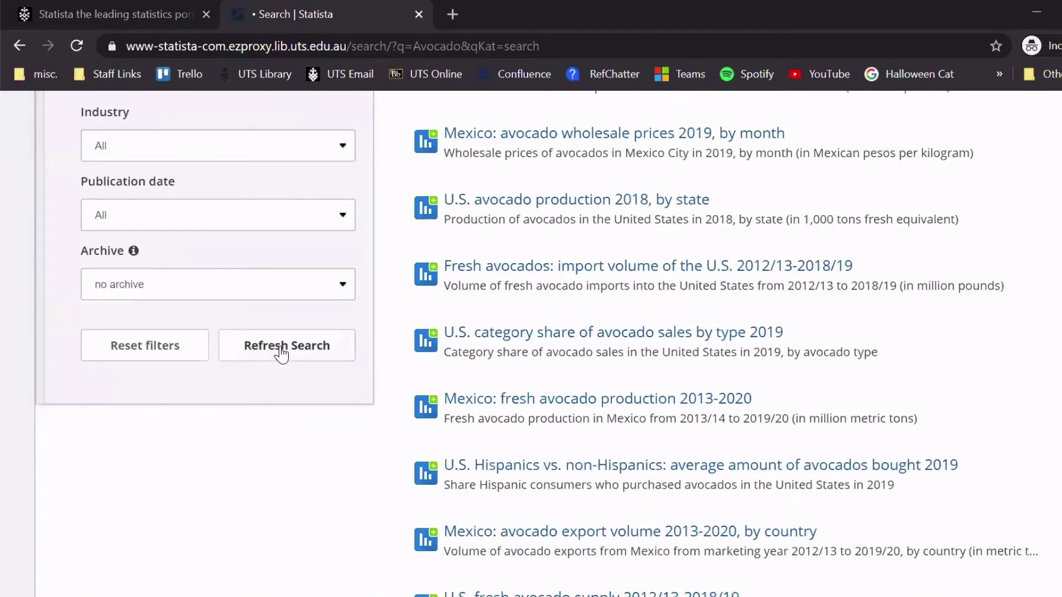
click(281, 347)
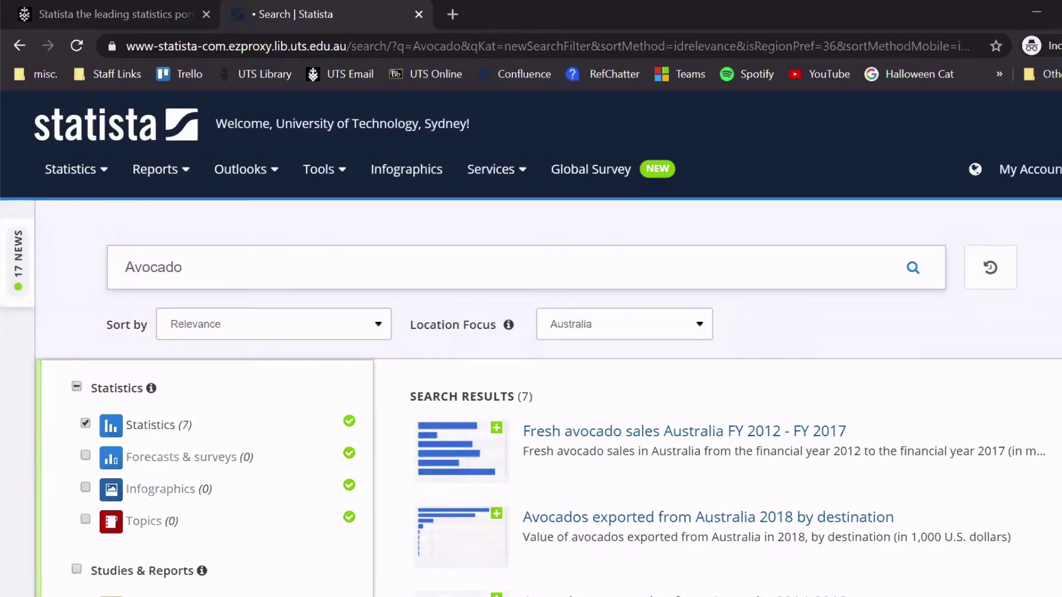
scroll(891, 329, down, 2)
scroll(840, 349, down, 1)
click(842, 347)
scroll(746, 335, down, 2)
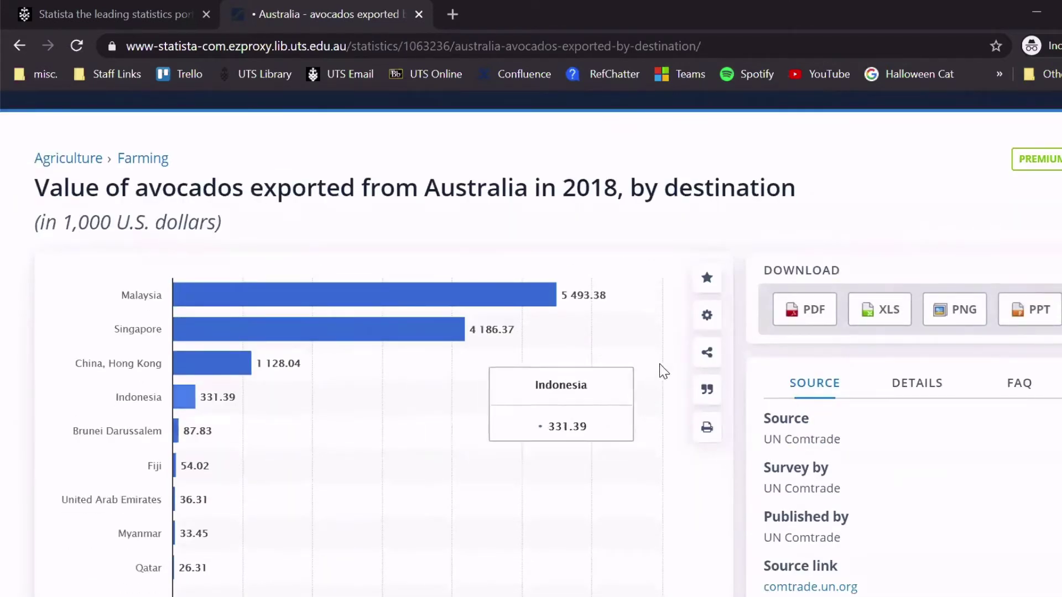
click(707, 324)
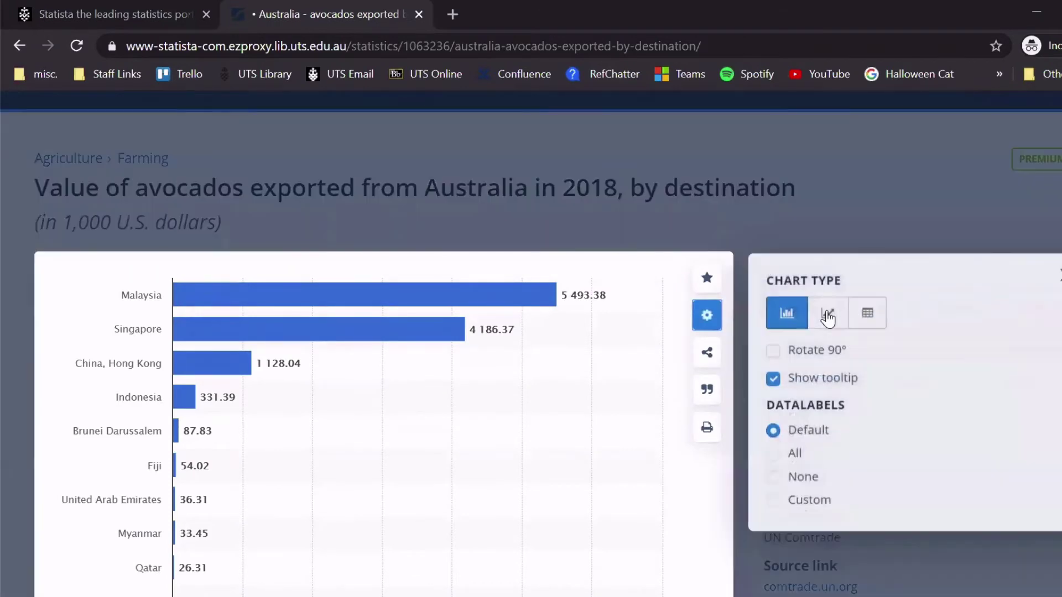
click(828, 312)
click(867, 313)
click(788, 316)
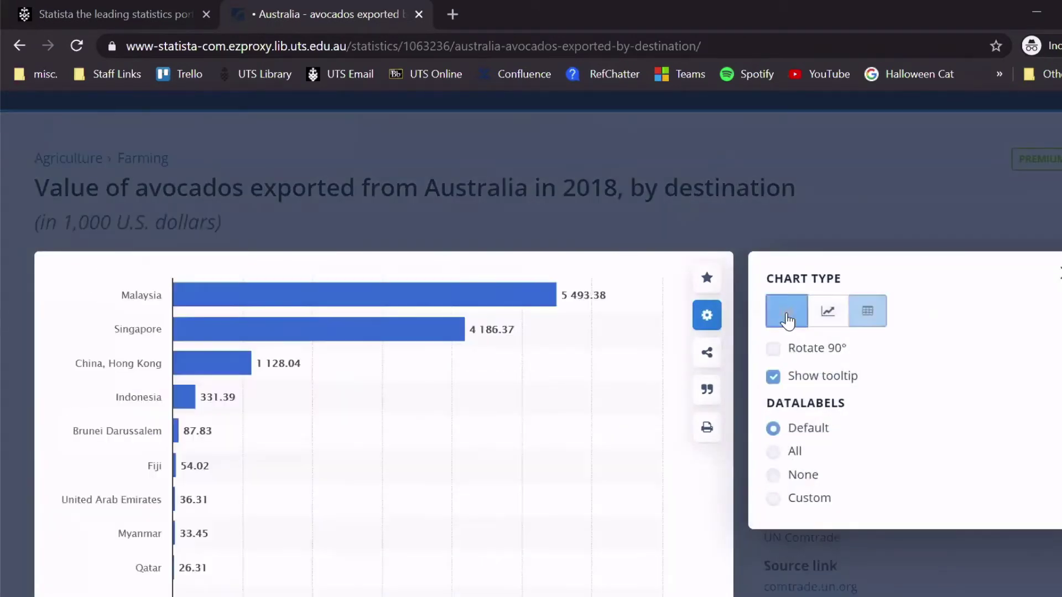
key(Escape)
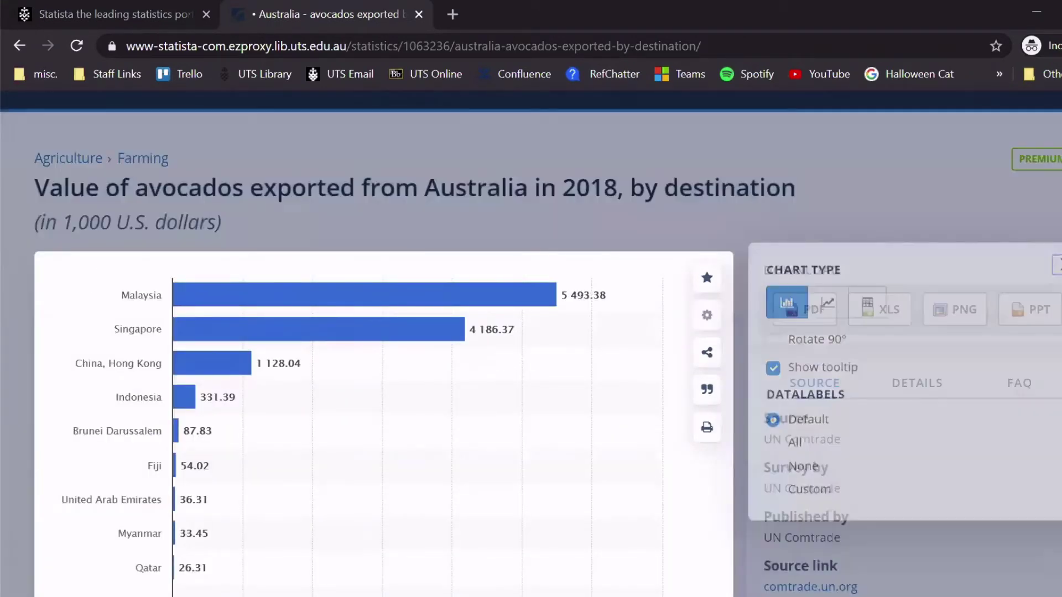
scroll(530, 343, down, 2)
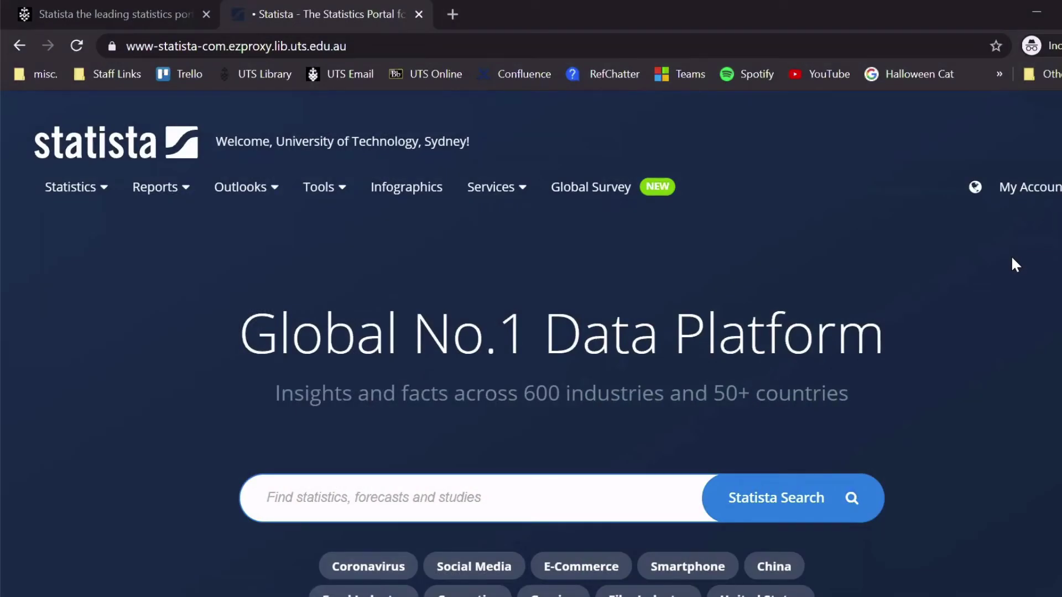
Run a Statista Search for 'Smoking'
click(539, 509)
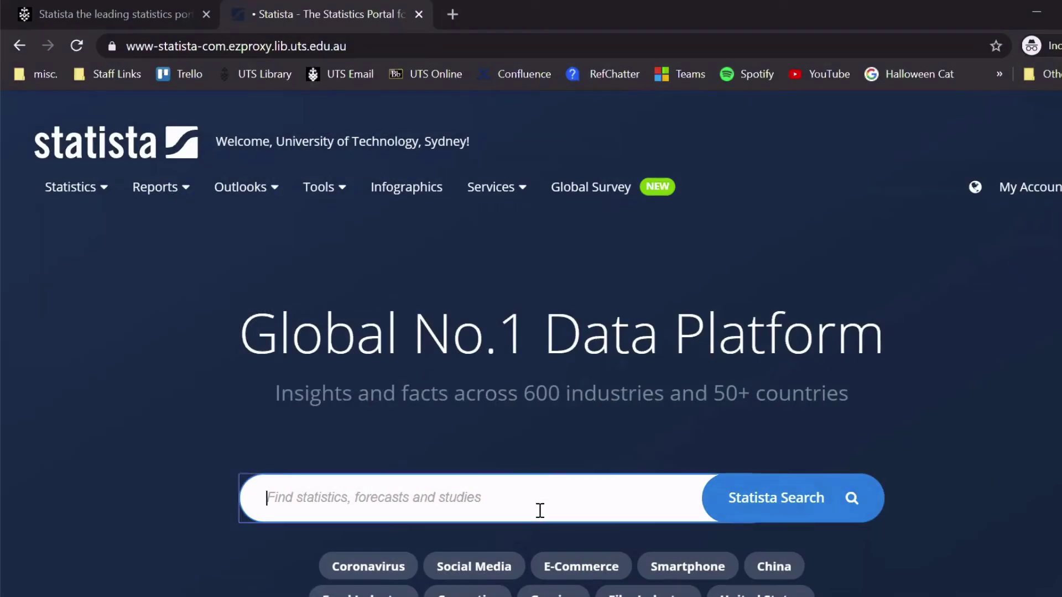
text(Smoking)
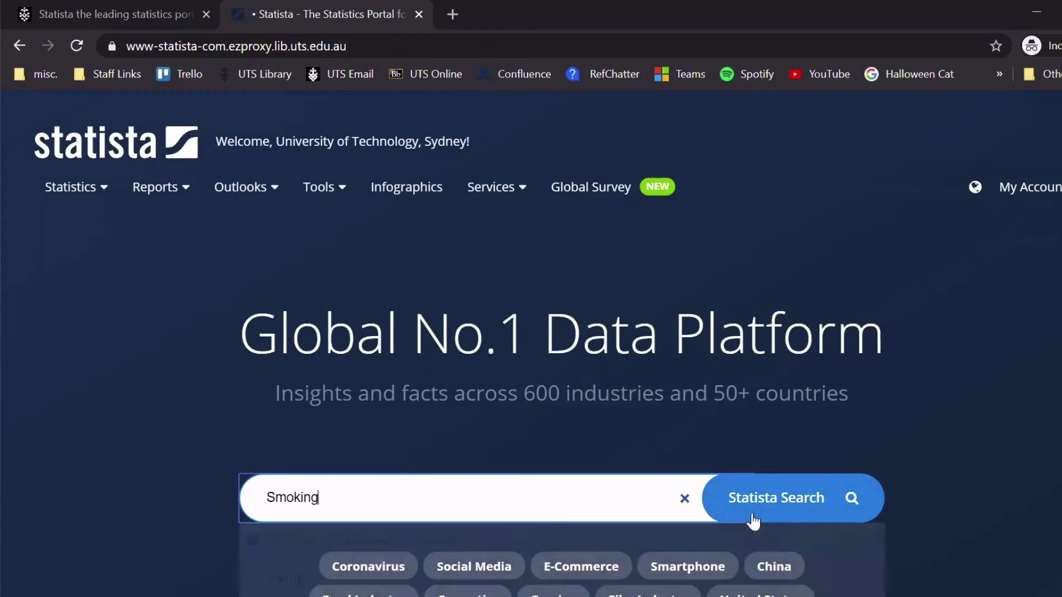
click(811, 510)
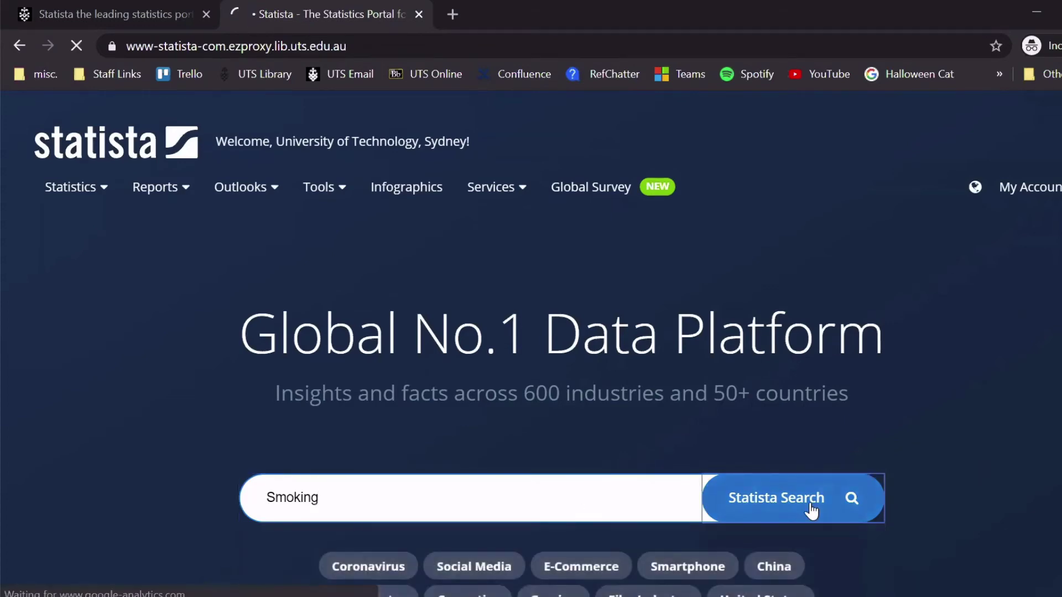
Filter the Smoking results to Infographics only and refresh, leaving 42 results
scroll(387, 353, down, 3)
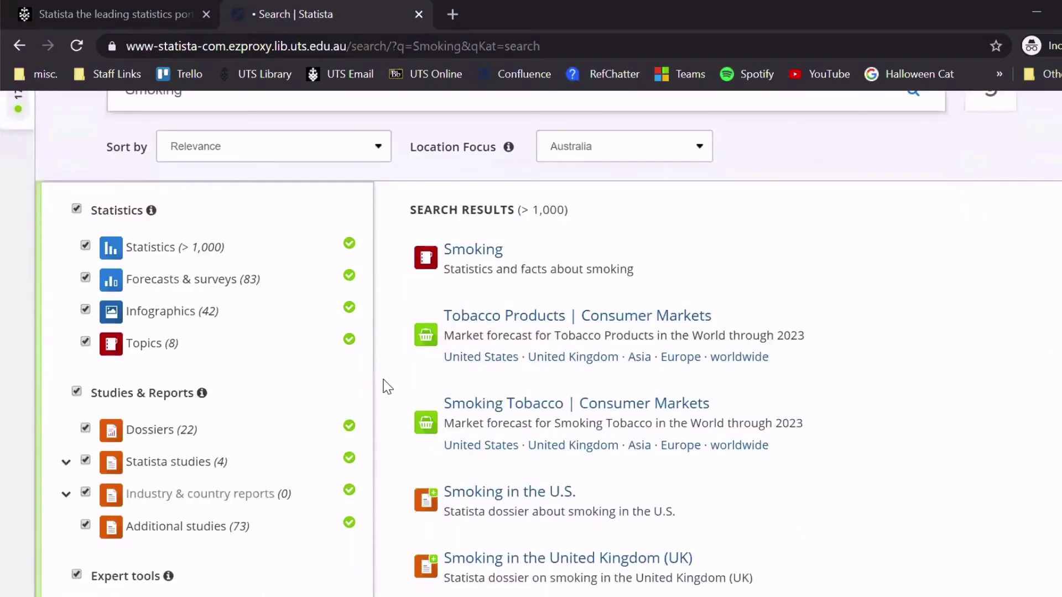
click(76, 209)
click(85, 310)
scroll(166, 221, down, 2)
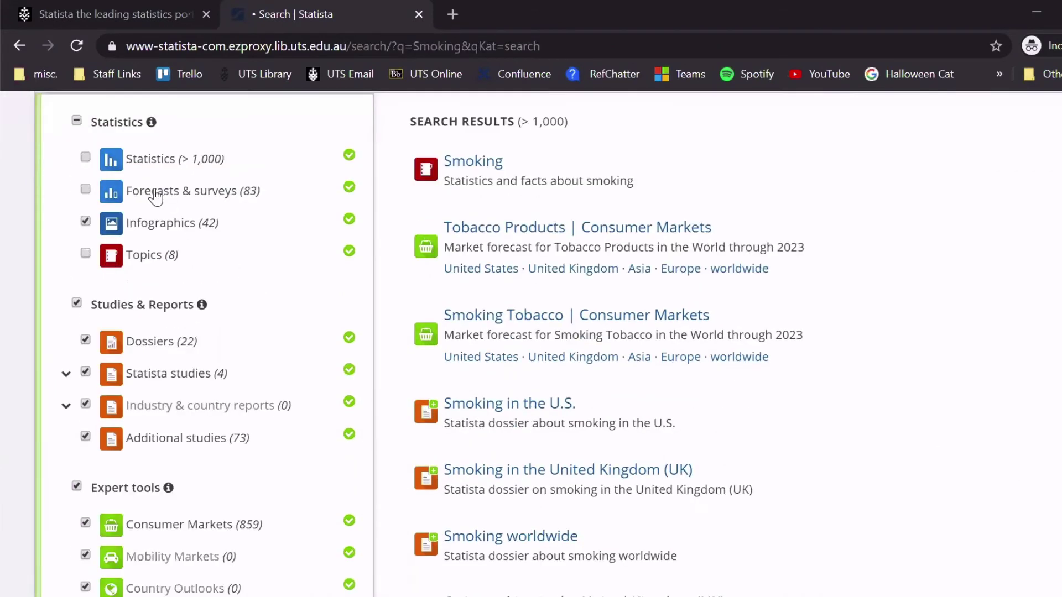
scroll(82, 222, down, 3)
click(77, 308)
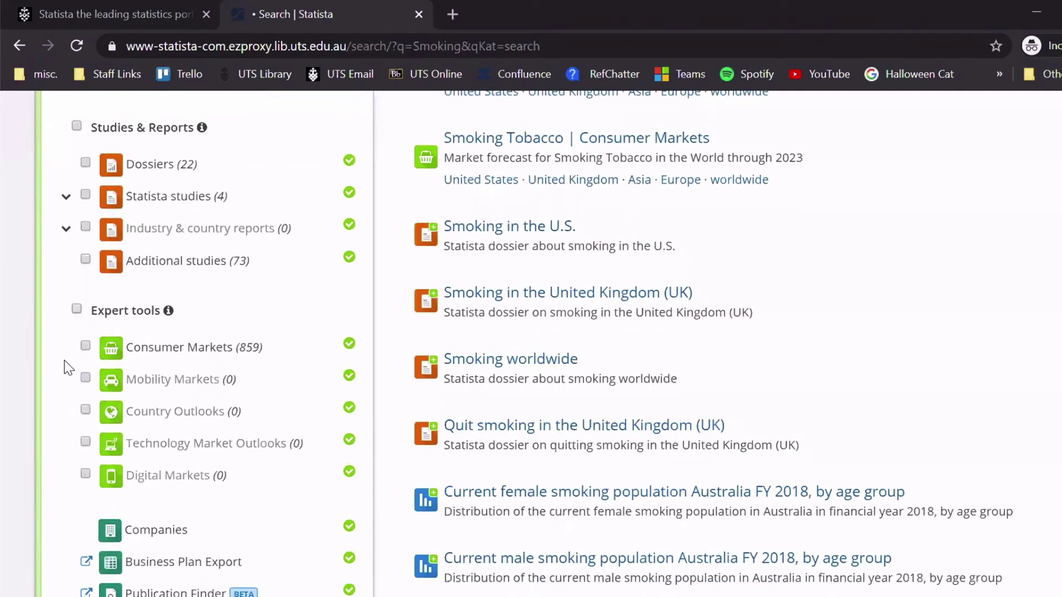
scroll(63, 362, up, 1)
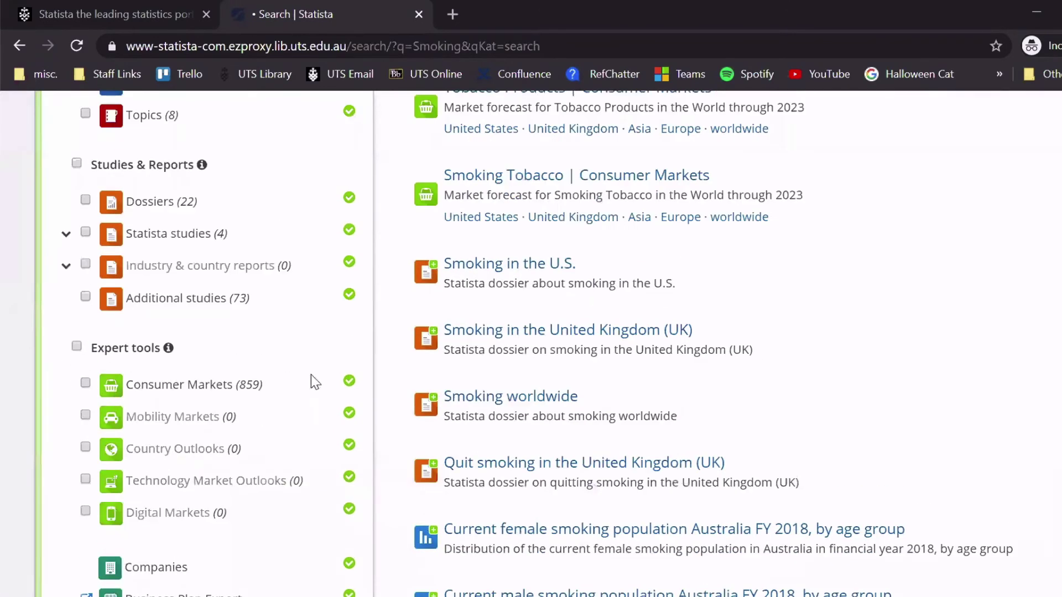
scroll(311, 374, down, 7)
scroll(299, 412, down, 4)
click(301, 410)
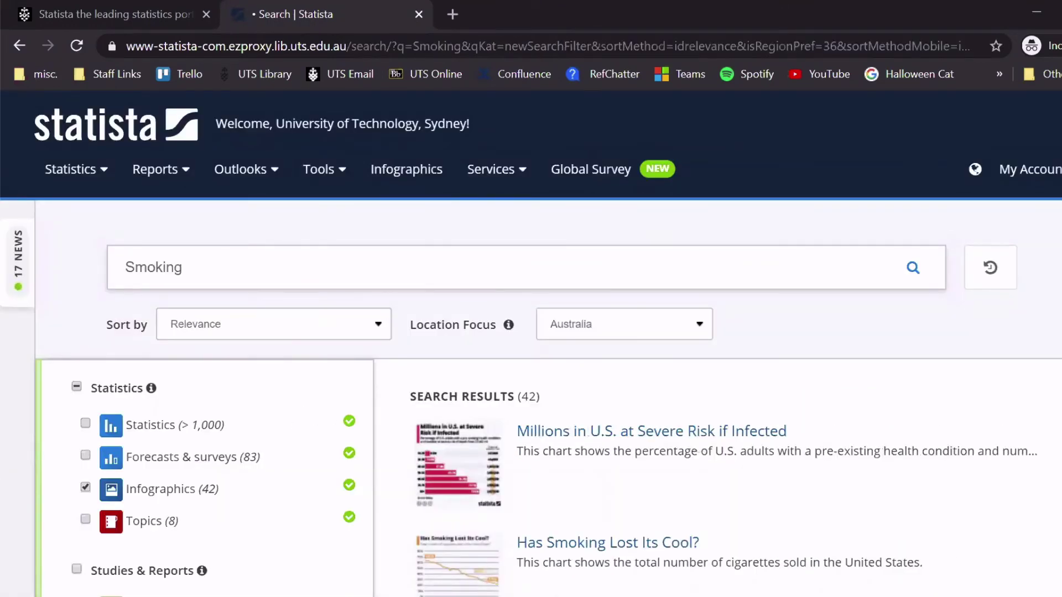
scroll(531, 343, down, 1)
scroll(530, 343, down, 1)
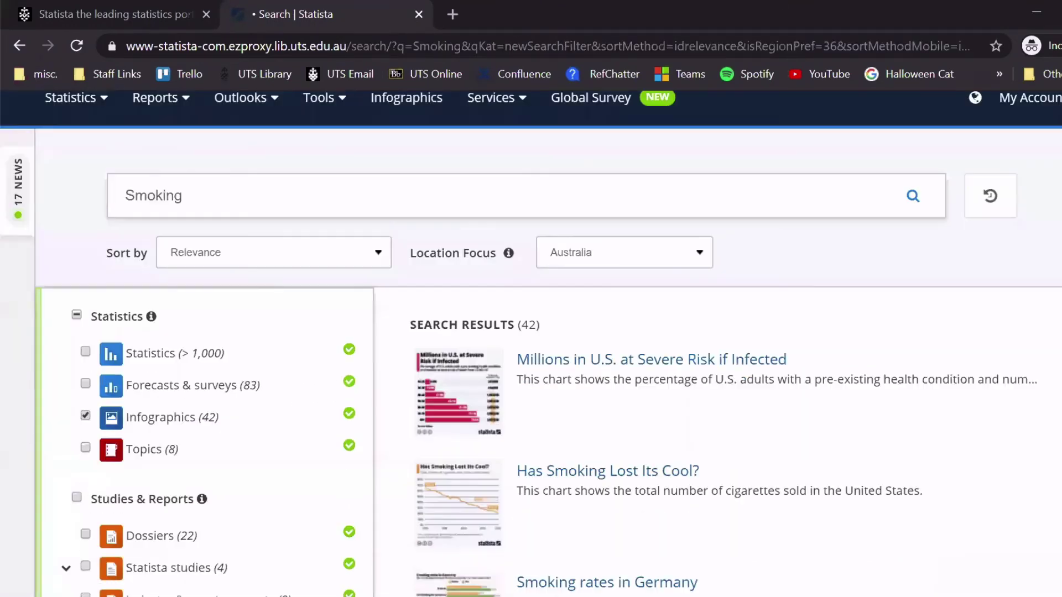
scroll(1047, 355, down, 5)
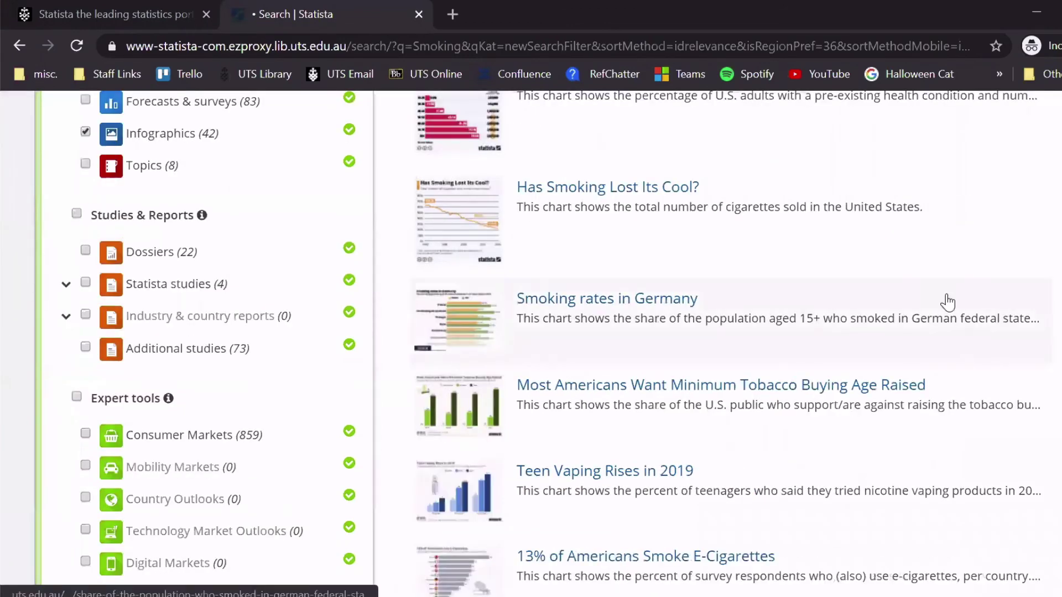
Open 'Smoking rates in Germany', download it as the 20011.jpeg image, and show its save menu
click(646, 303)
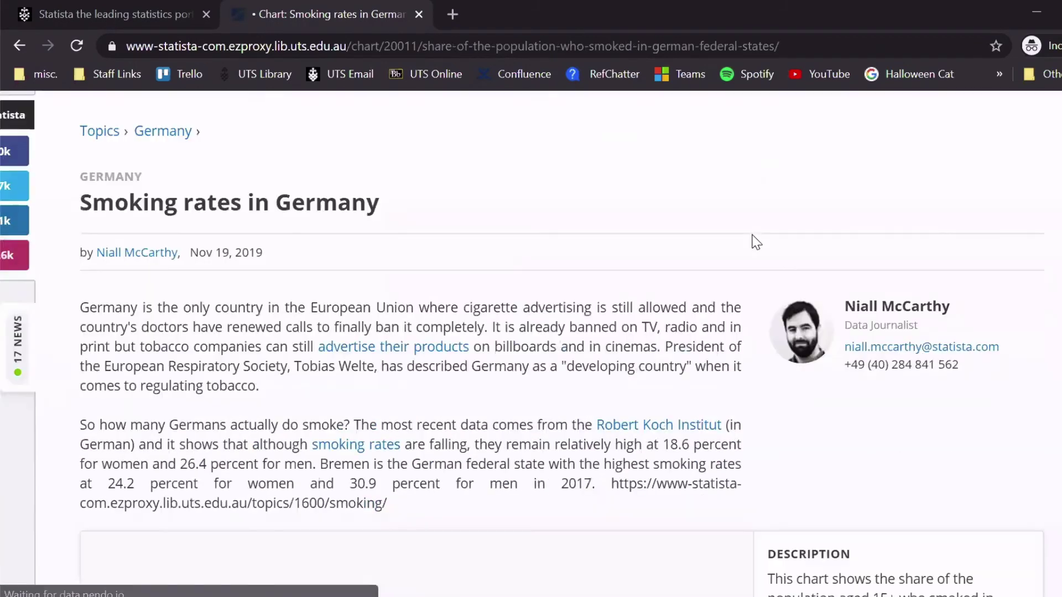
scroll(277, 265, down, 3)
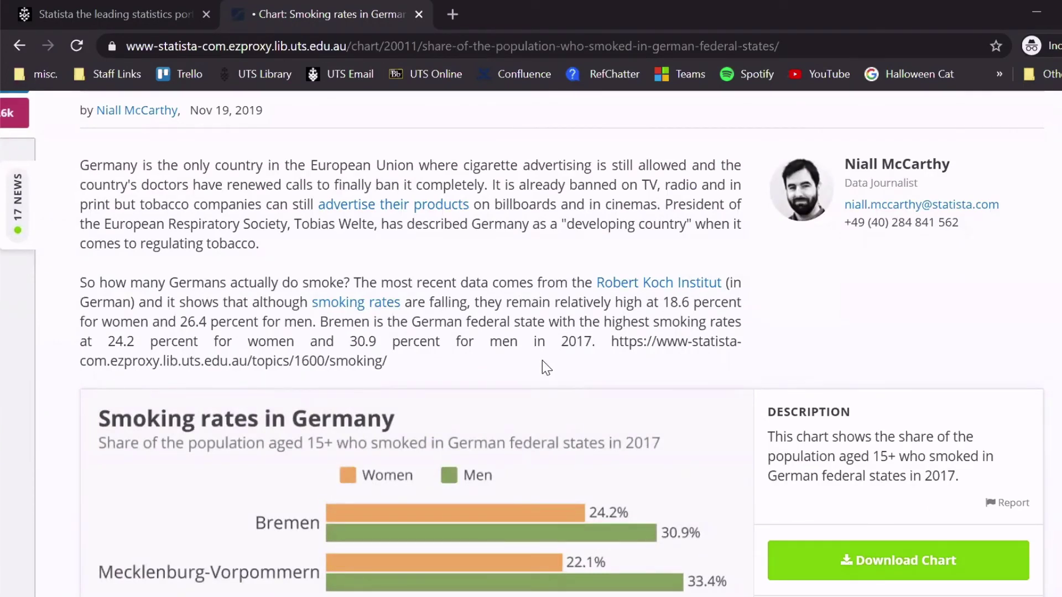
scroll(761, 311, down, 5)
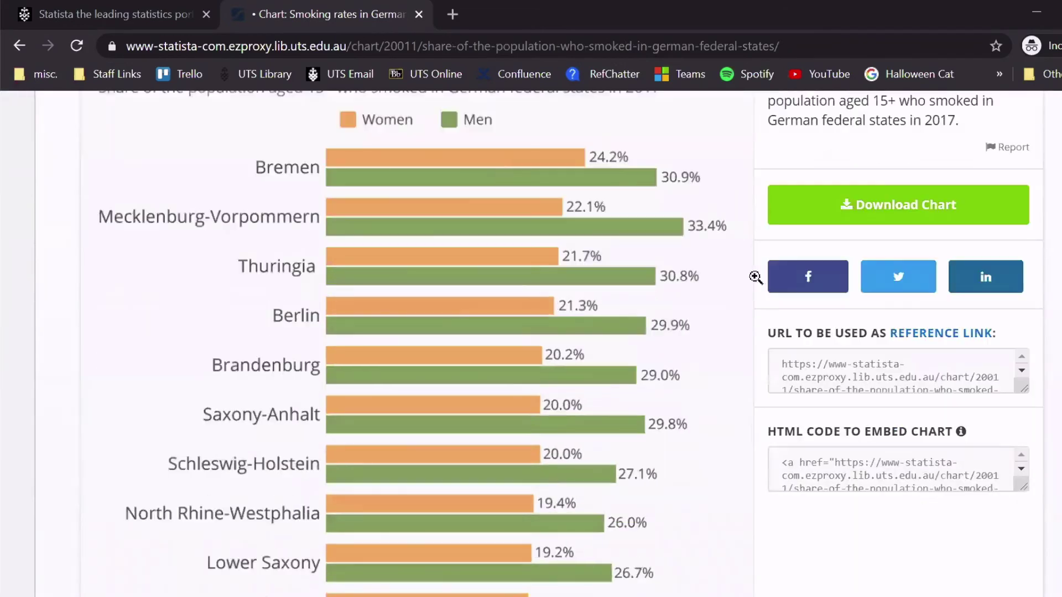
scroll(830, 302, up, 1)
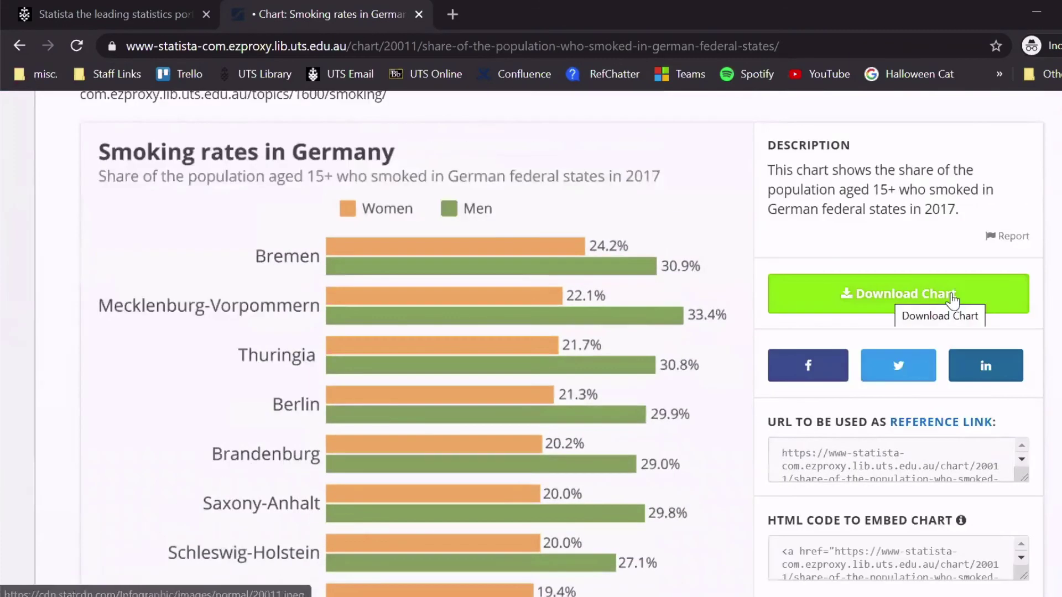
click(994, 299)
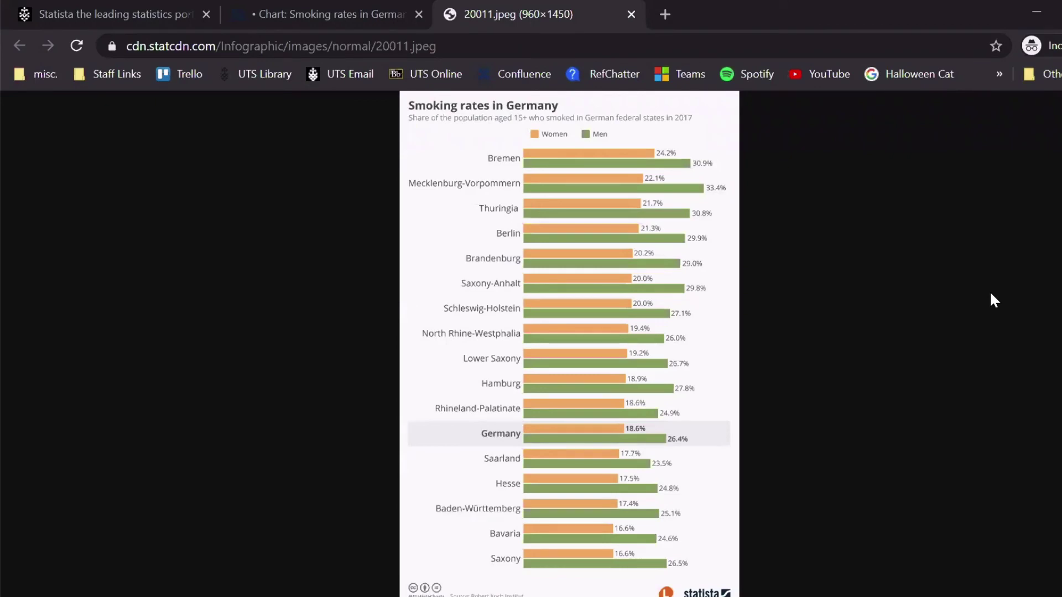
right_click(677, 299)
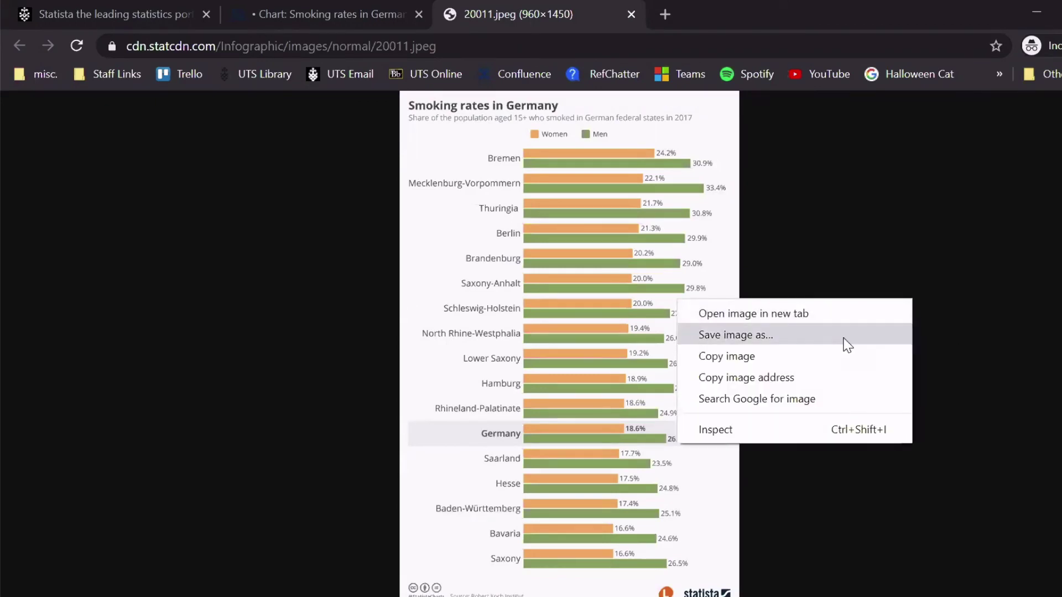